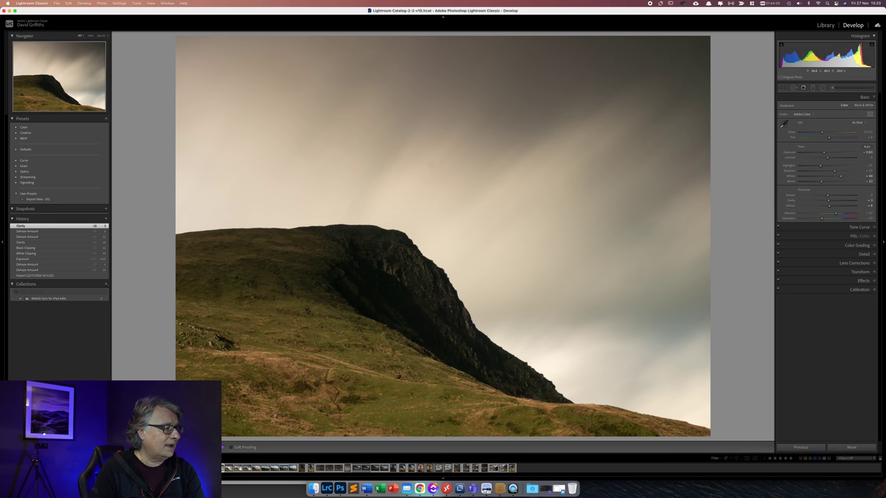
- Open another version of the hillside frame in Lightroom, then move to the Photoshop composite
click(239, 468)
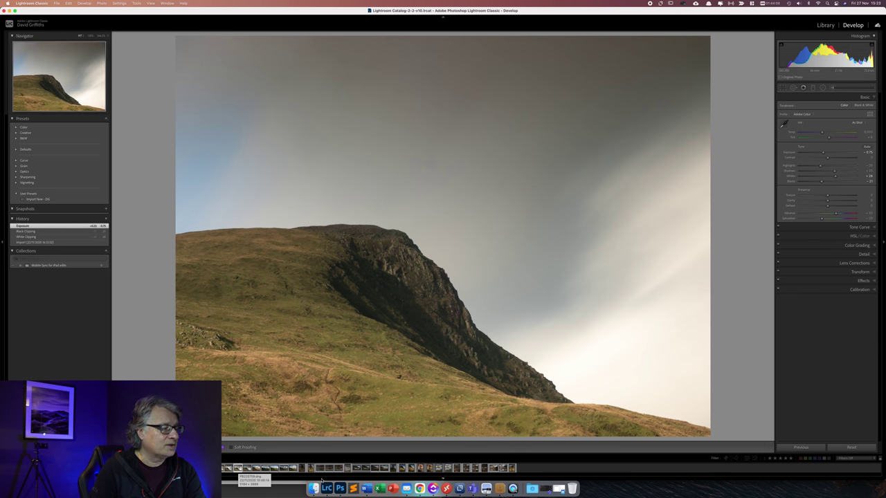
click(340, 489)
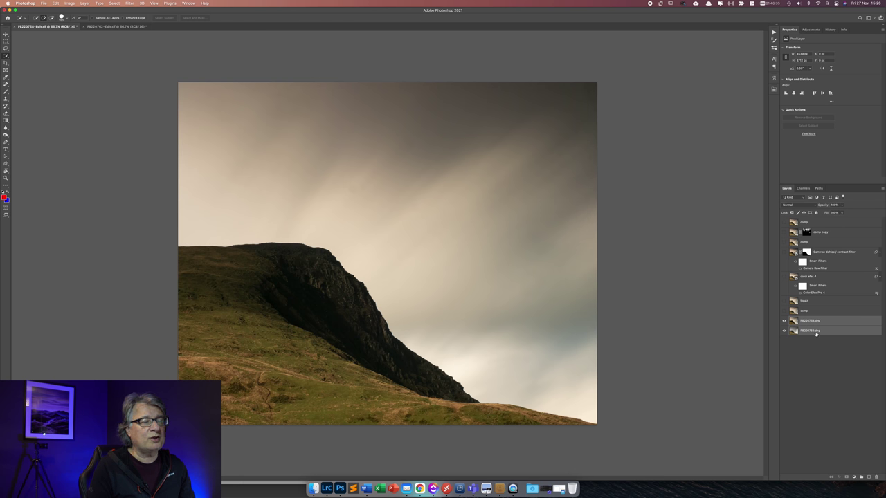
- Toggle the top exposure off and on to compare skies, then select the sky above the ridge
click(55, 3)
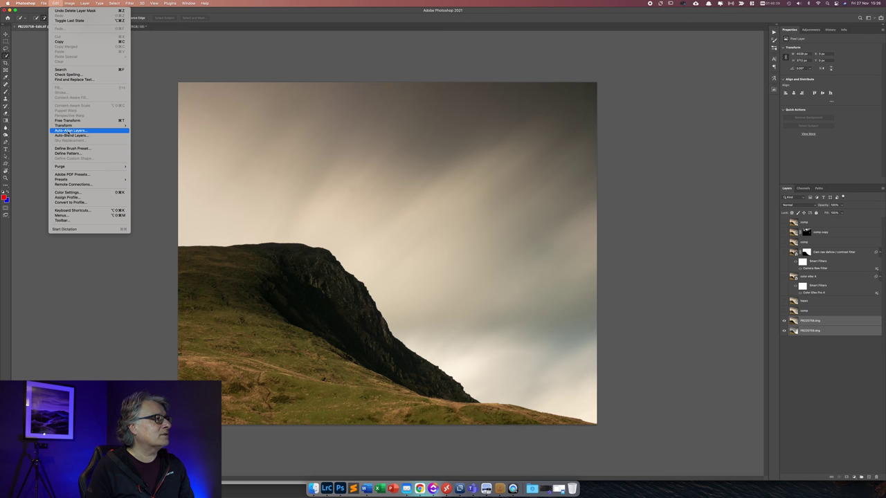
key(Escape)
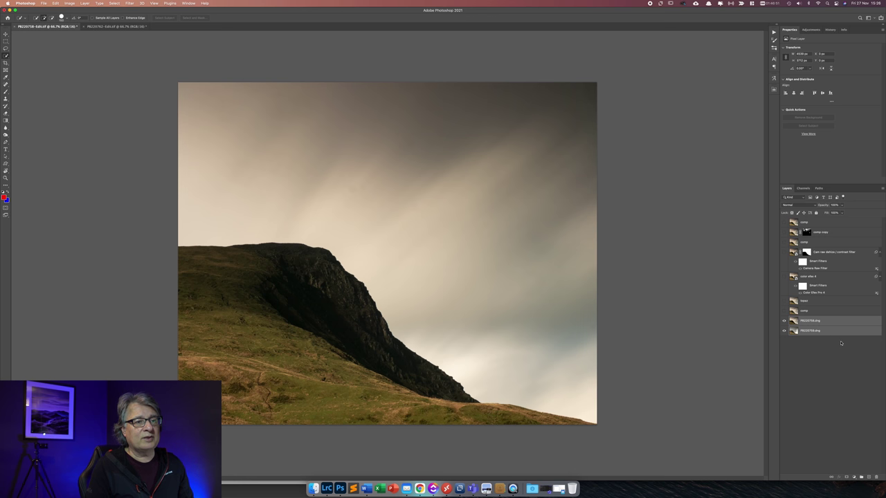
click(784, 321)
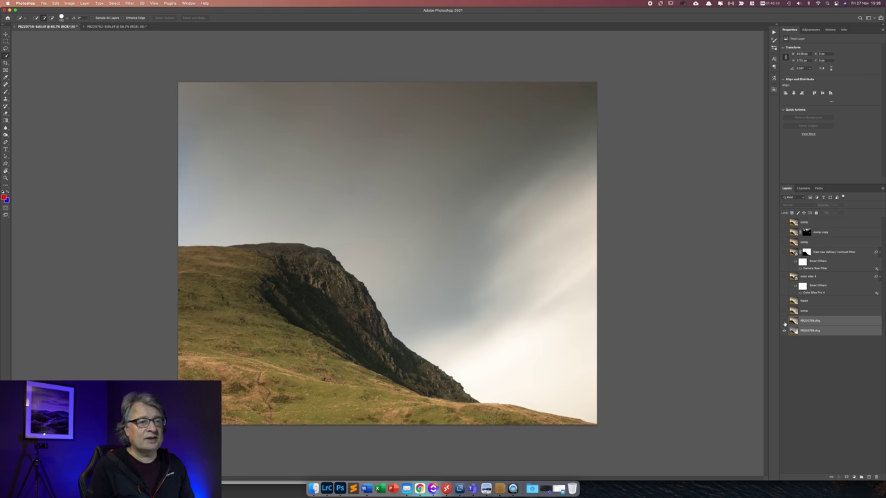
click(784, 321)
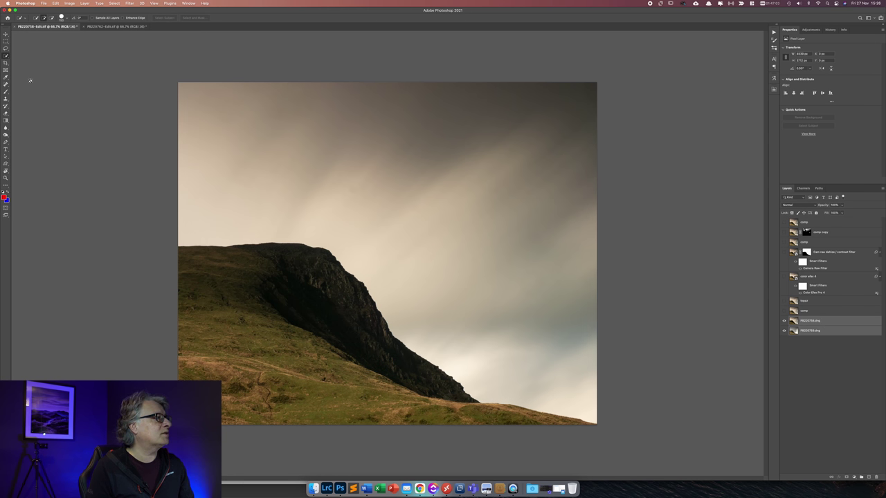
click(551, 182)
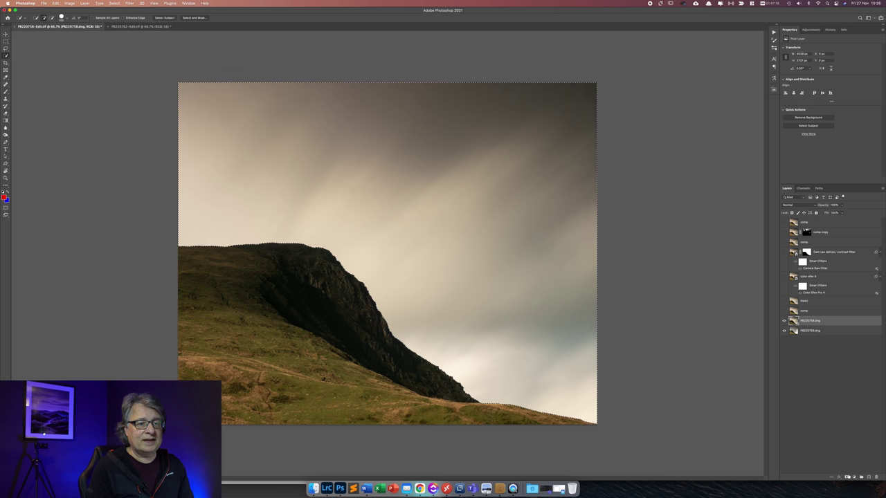
- Add a layer mask to PB220758.dng from the sky selection
click(847, 478)
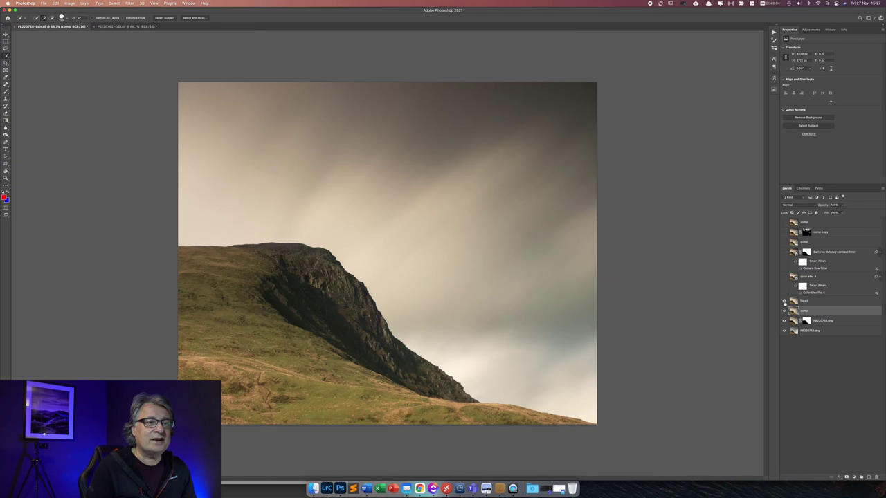
- Select the topaz layer, then select the color efex 4 layer and hide it for comparison
click(812, 303)
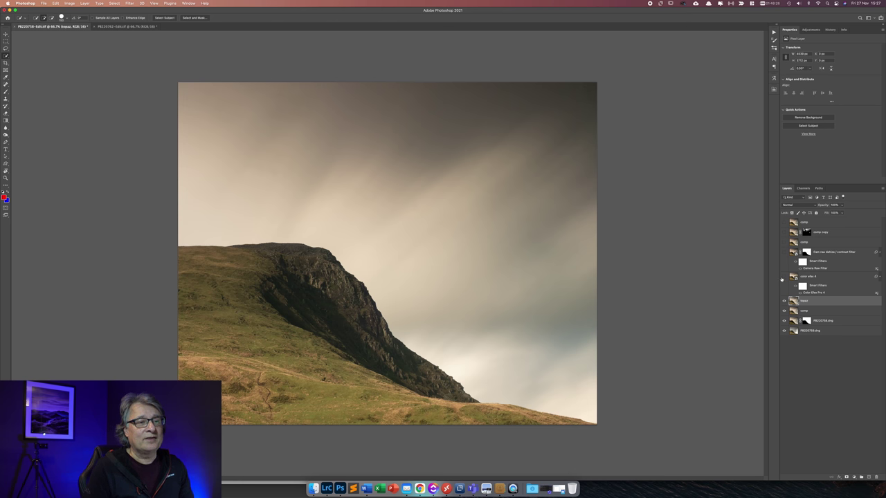
click(828, 278)
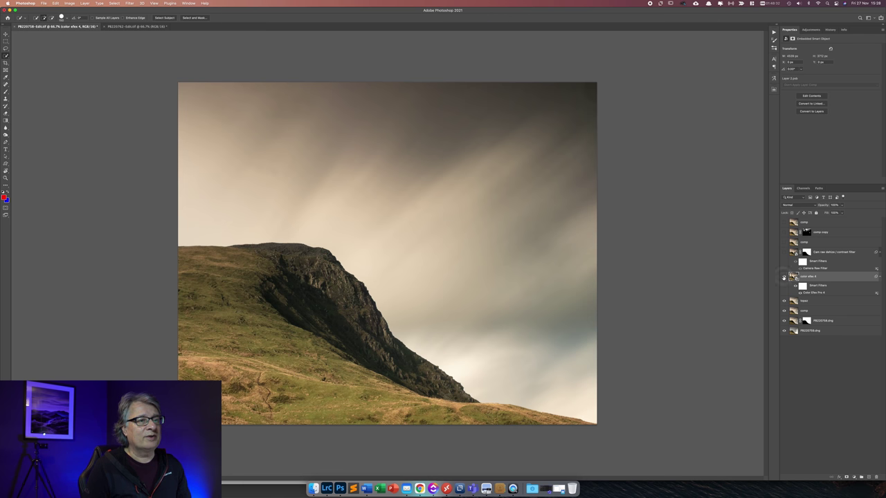
click(784, 278)
- Show color efex 4 again and turn on the Cam raw dehaze / contrast filter layer
click(784, 278)
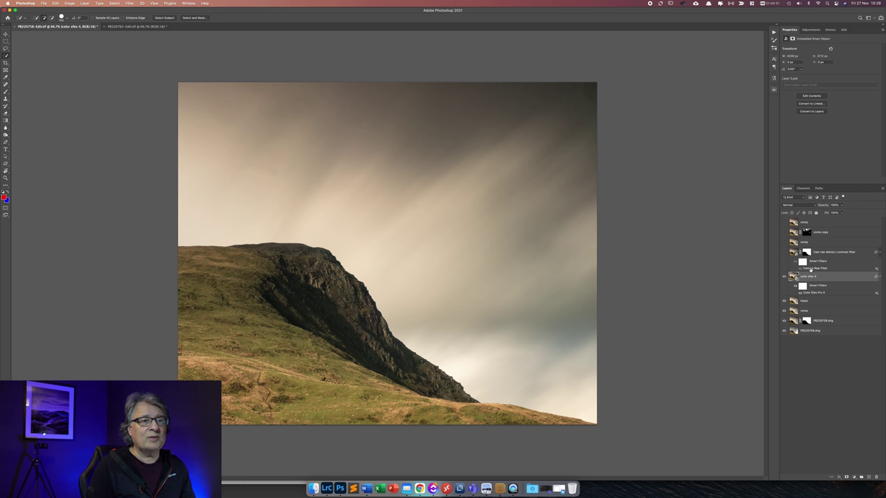
click(784, 253)
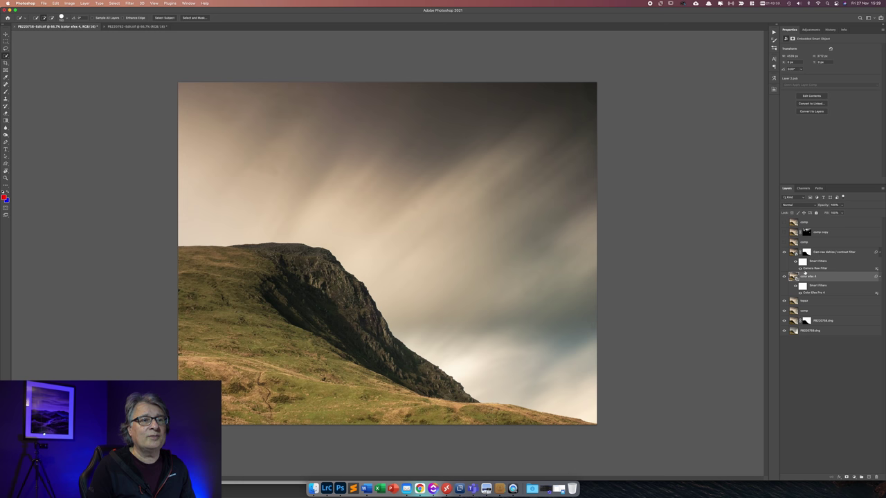
- Review and confirm the Cam raw dehaze / contrast filter layer's Camera Raw settings, then select the comp layer
click(811, 269)
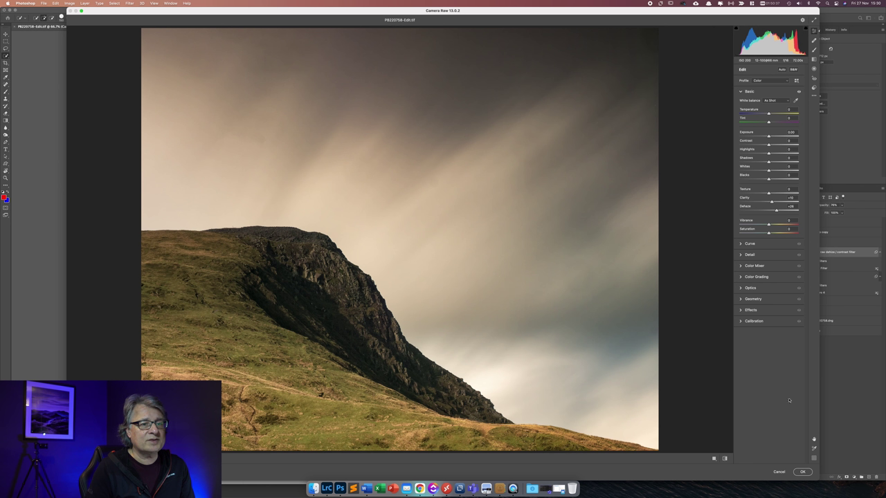
click(803, 472)
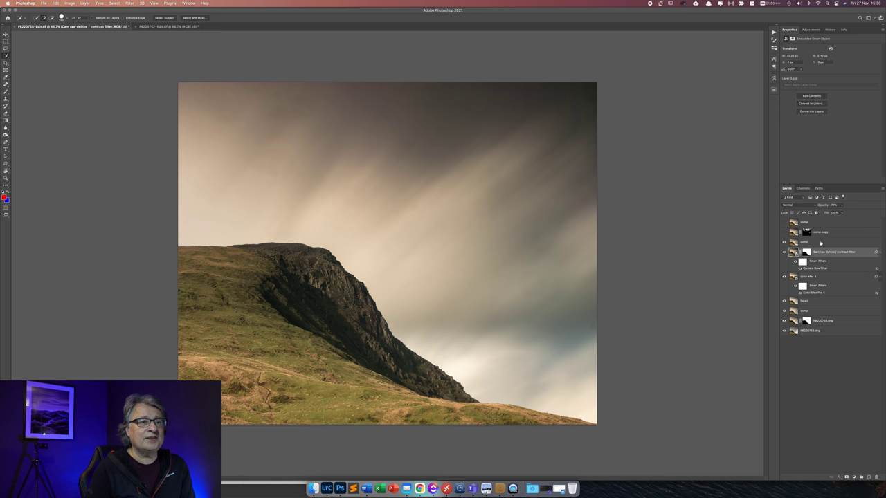
click(823, 243)
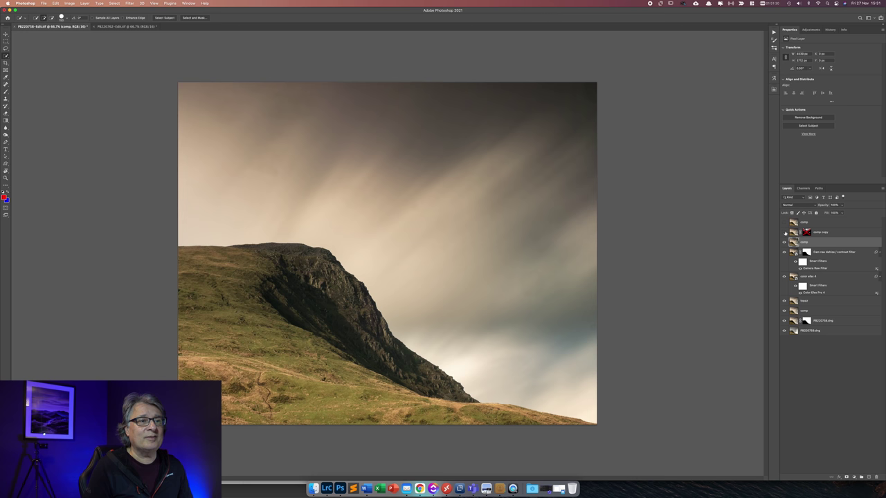
- Turn on the blurred comp copy layer
click(785, 232)
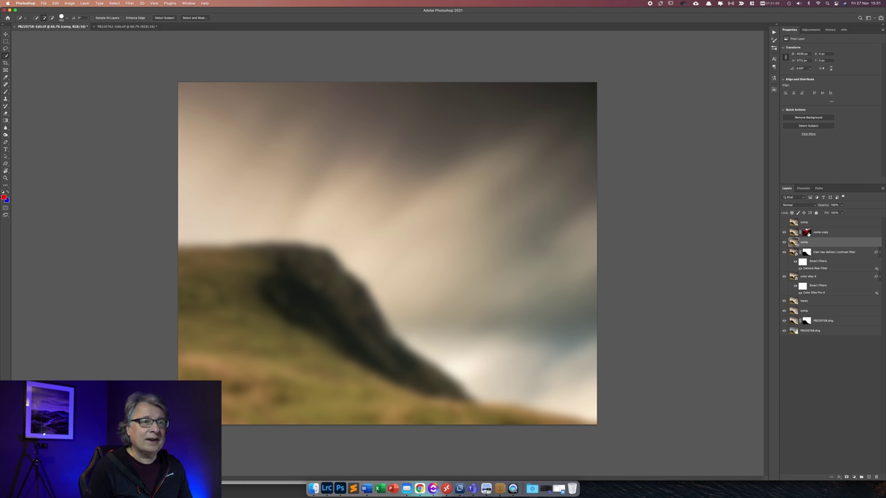
- Enable comp copy's soft-spot mask, view the mask alone, then return to the image view
shift+click(807, 233)
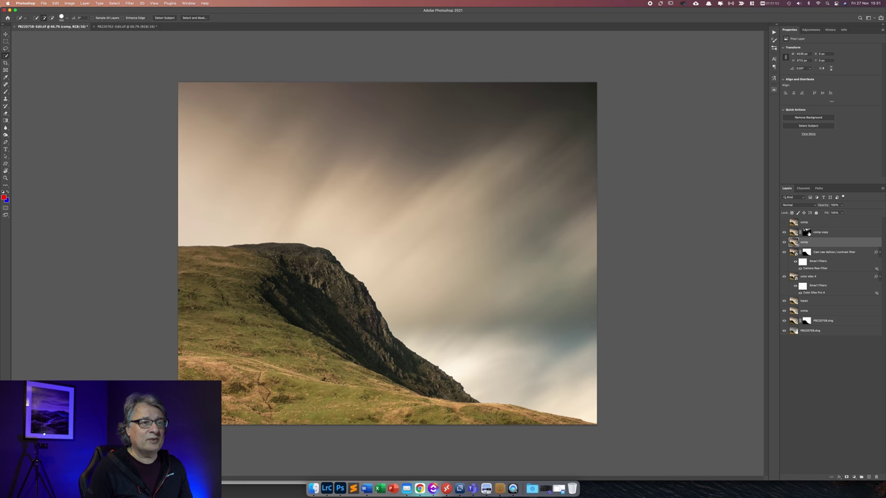
alt+click(808, 233)
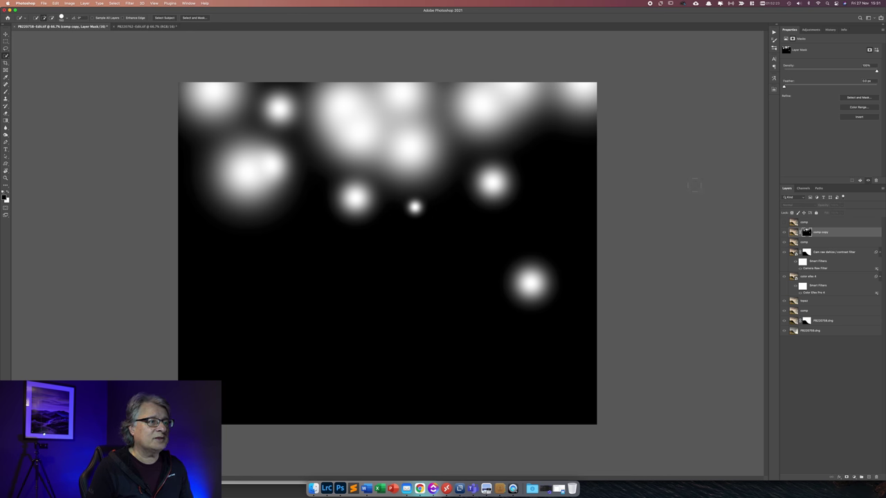
key(super+2)
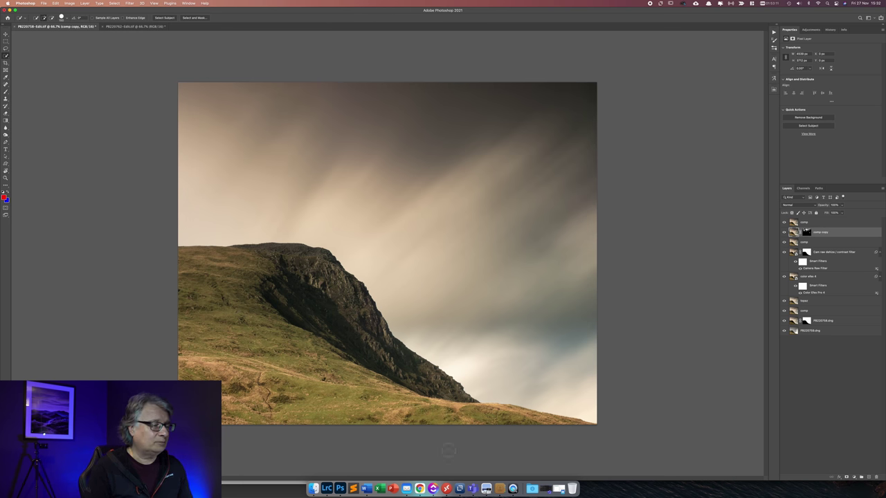
- Switch from Photoshop over to Lightroom Classic's Develop module
click(327, 488)
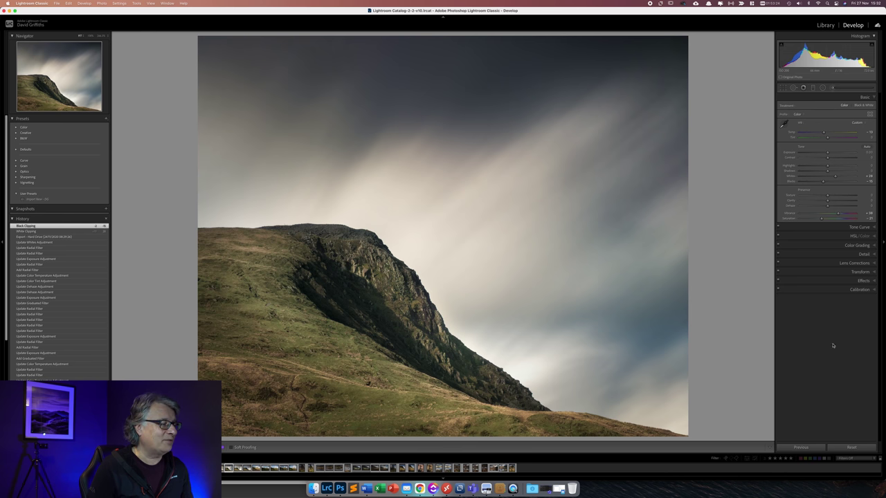
- Open the hillside photo, compare it with the Photoshop composite, and pick the Radial Filter tool
click(238, 470)
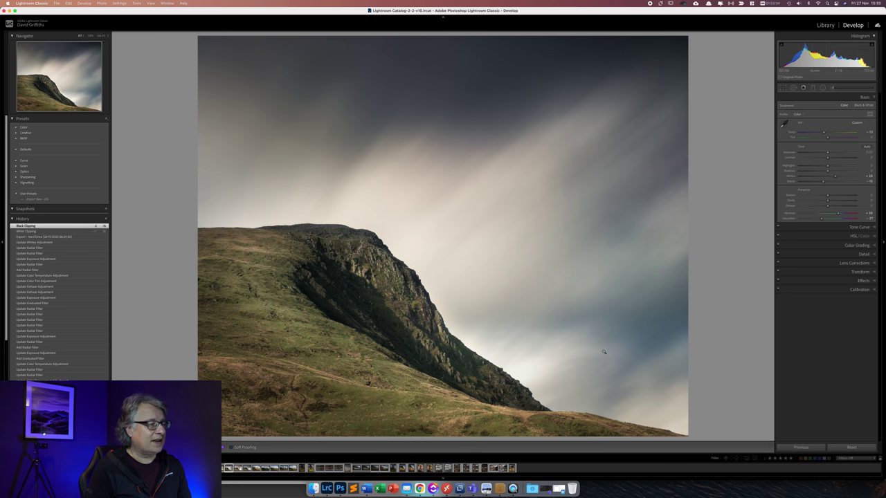
click(340, 489)
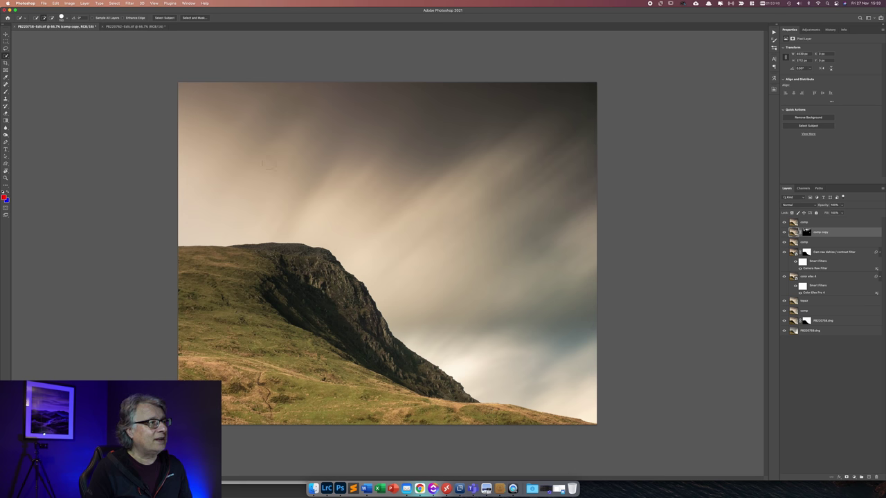
click(326, 488)
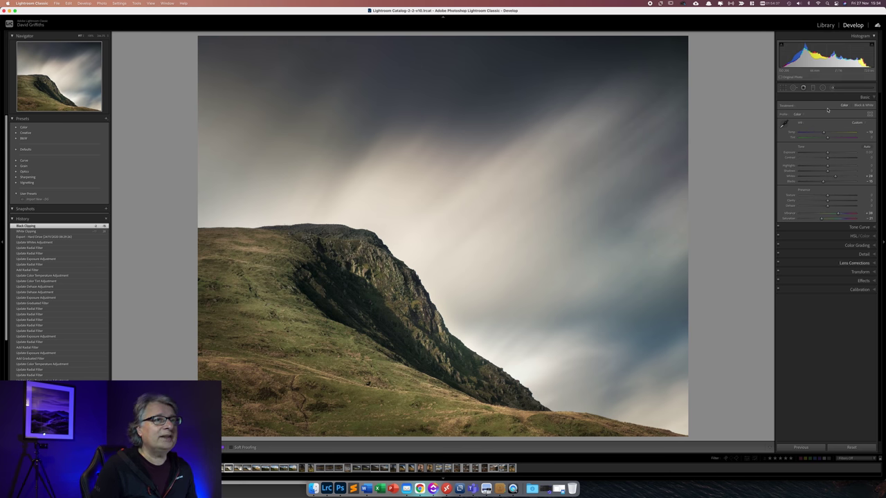
click(822, 88)
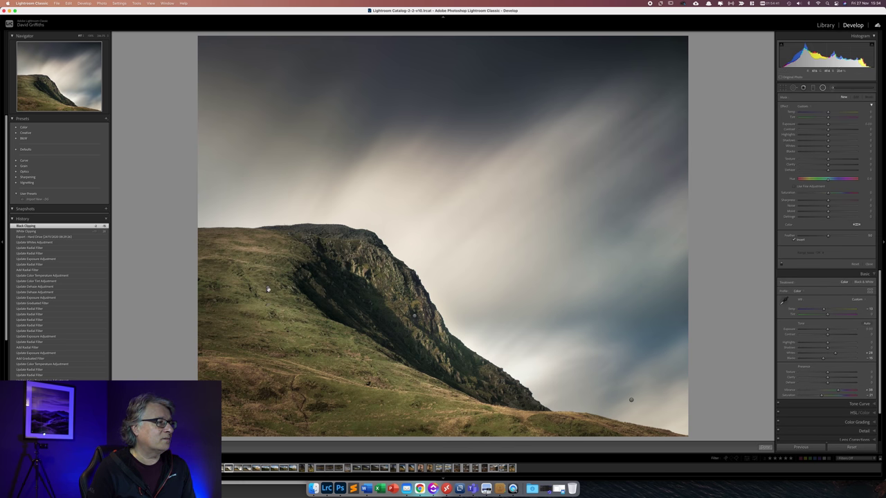
- Review the hillside, cliff-face and lower radial filters on the hillside photo
click(267, 288)
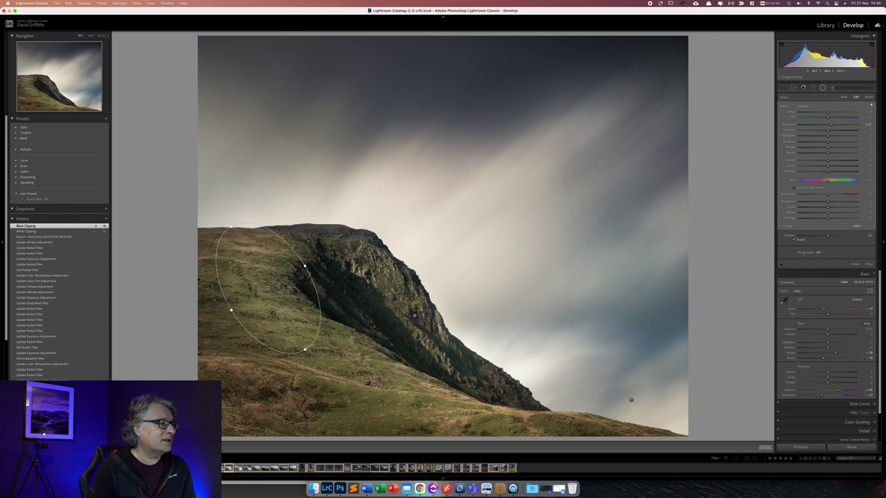
click(414, 316)
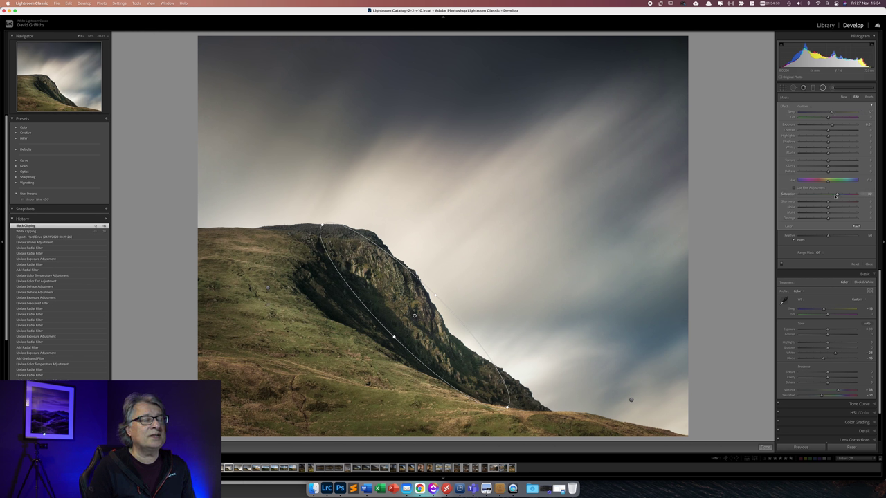
click(631, 399)
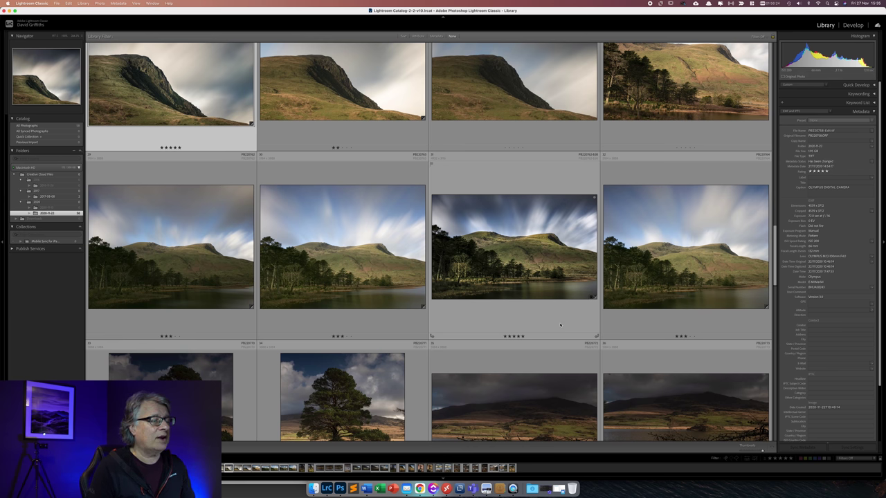
- Compare the four lake-and-trees exposures, including the five-star one, then switch to Photoshop
click(194, 280)
click(336, 243)
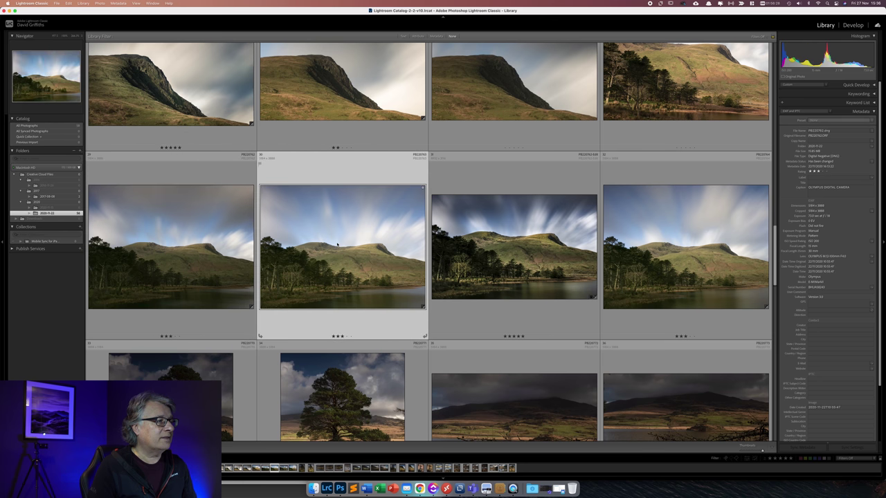
click(662, 237)
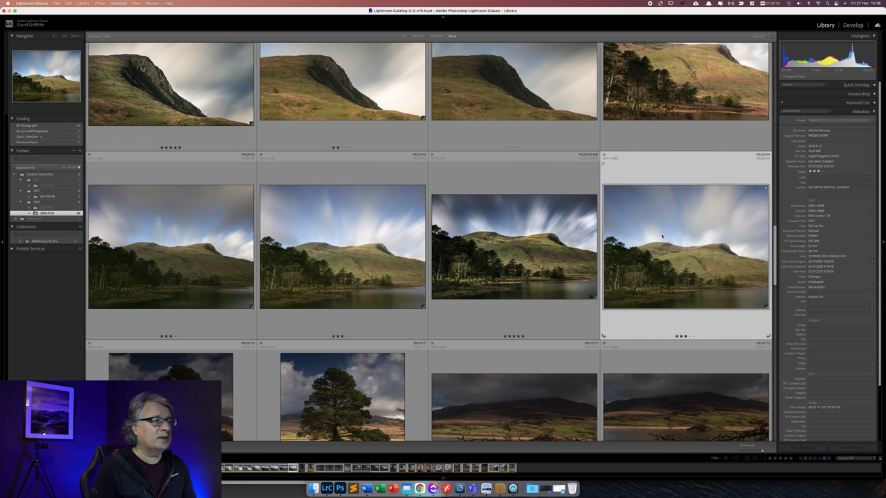
click(529, 258)
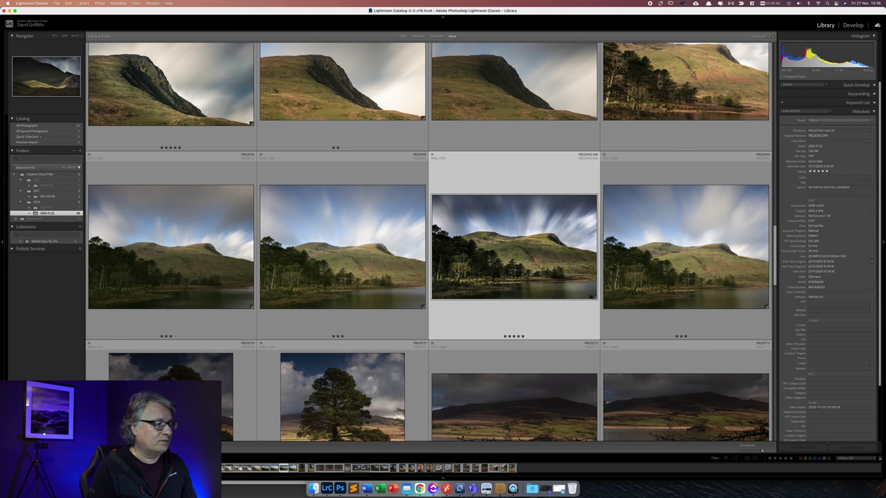
click(340, 489)
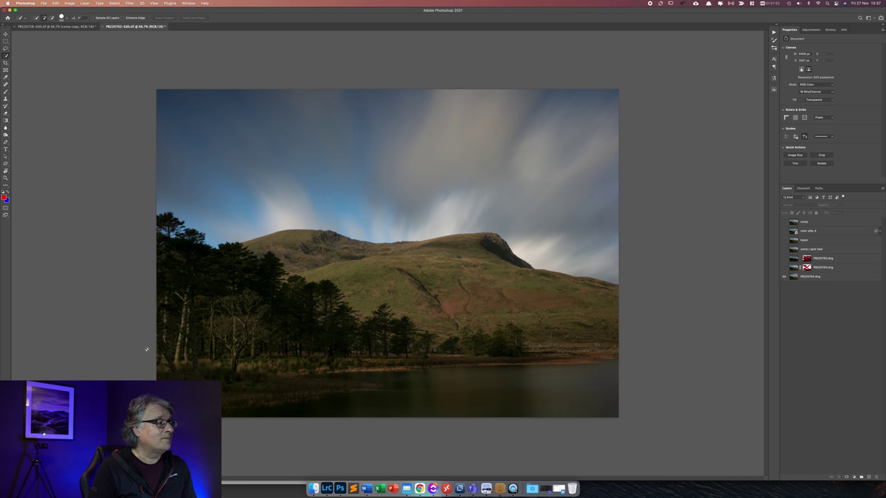
- Toggle the PB220762 and PB220763 exposure layers on and off to compare the blend
click(784, 258)
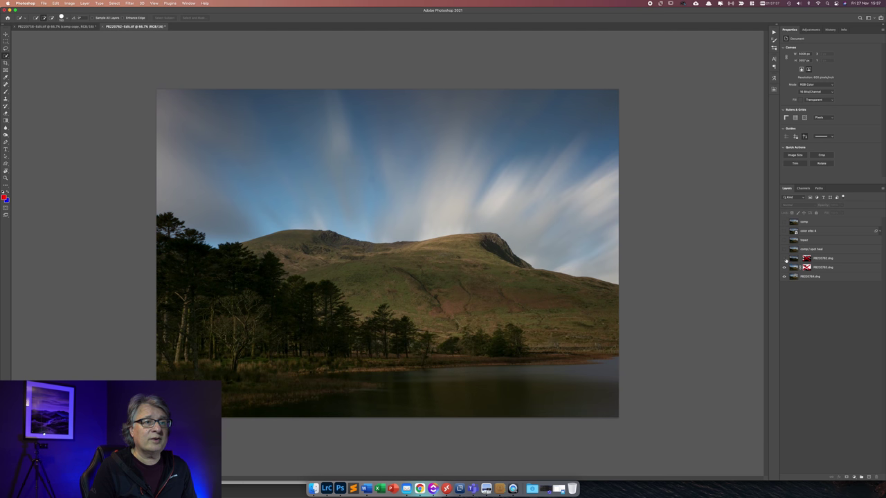
click(785, 258)
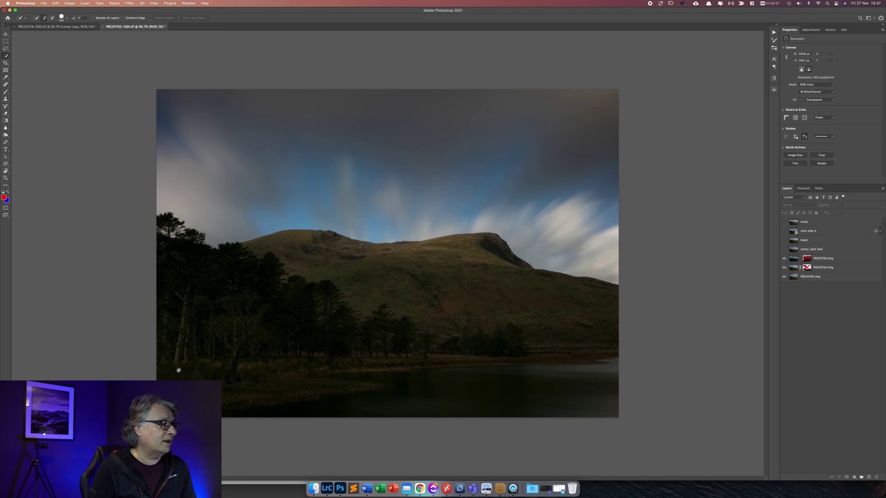
drag(784, 258, 785, 267)
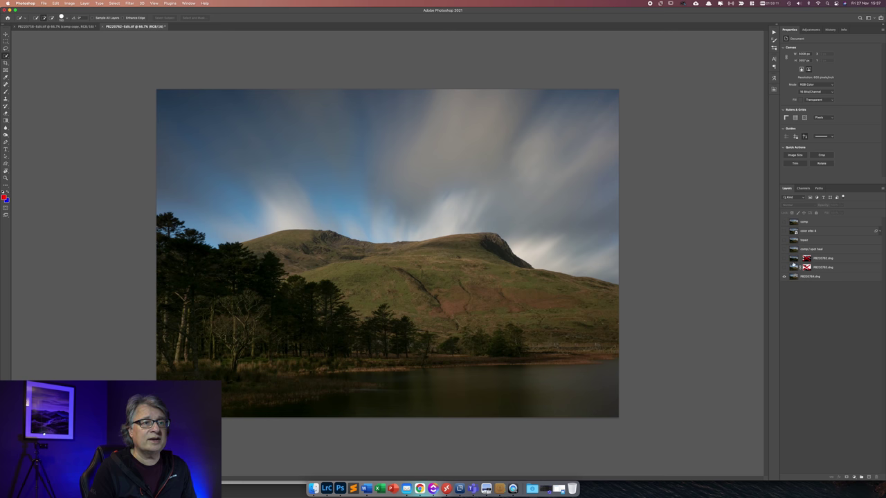
click(785, 267)
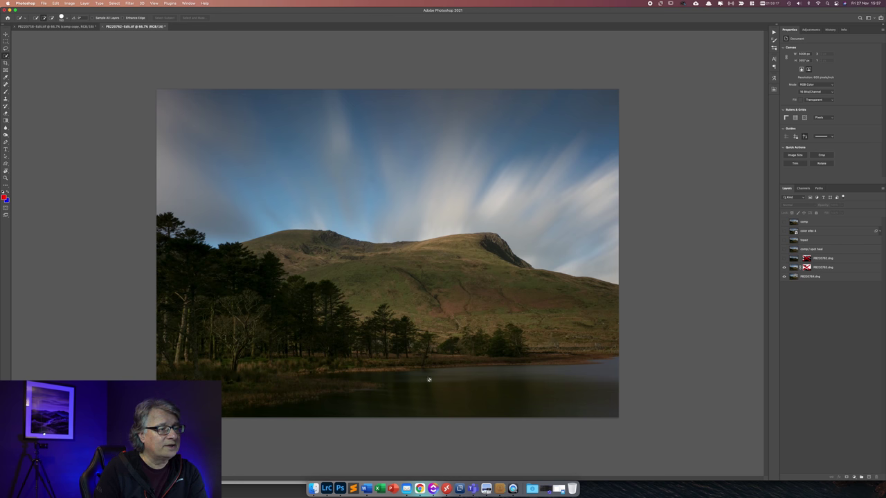
click(784, 258)
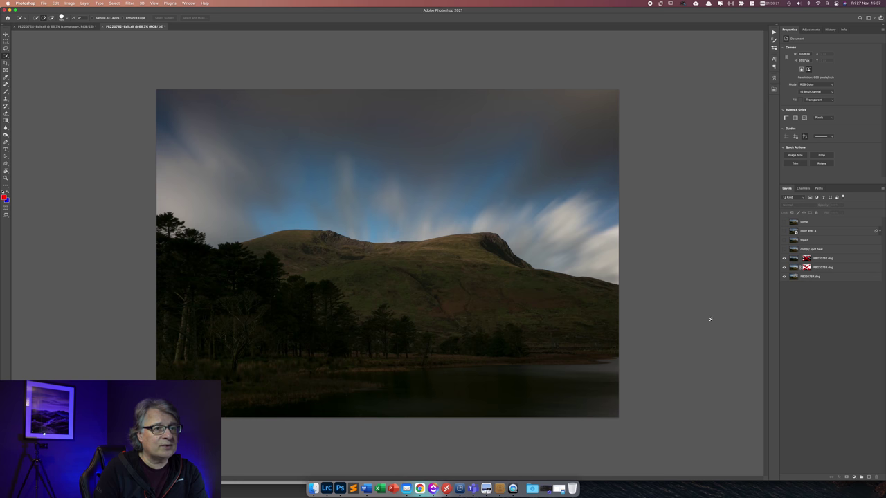
click(785, 258)
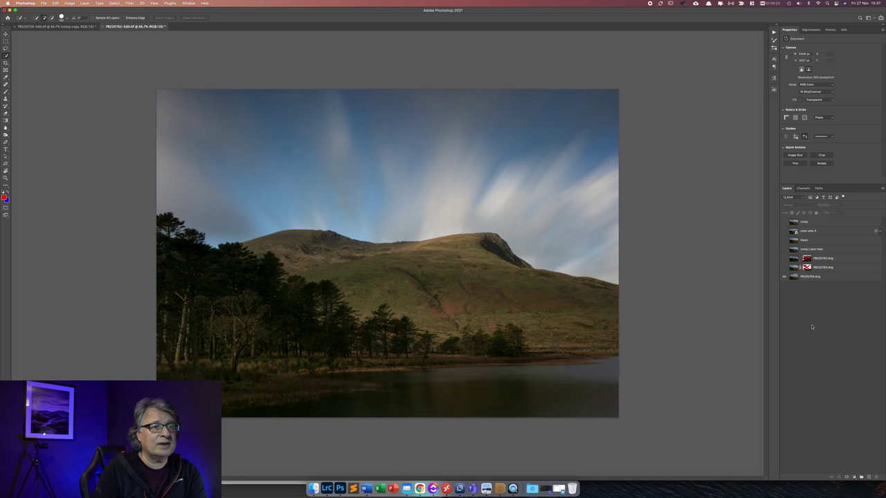
click(784, 268)
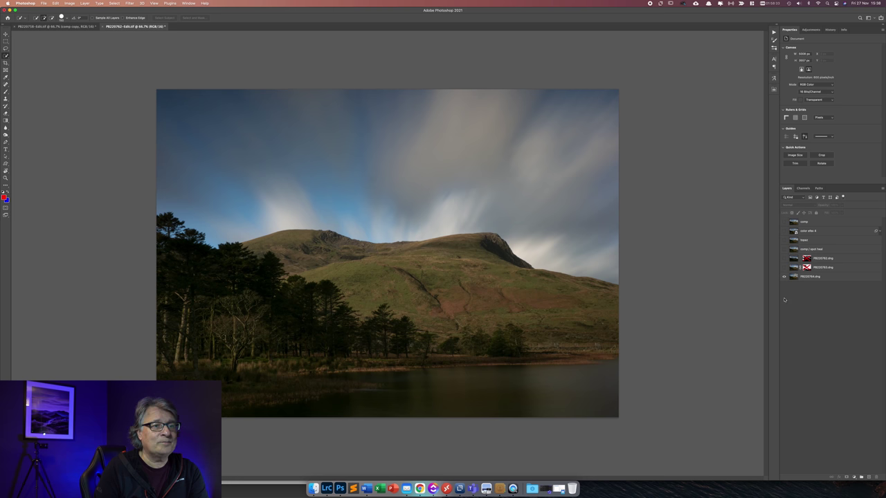
- Show PB220763, re-enable its layer mask and view that mask alone
click(785, 268)
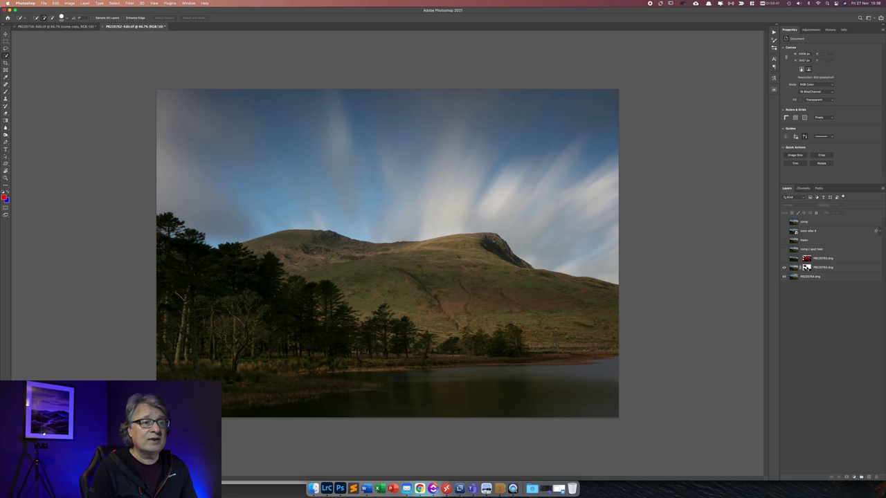
shift+click(806, 267)
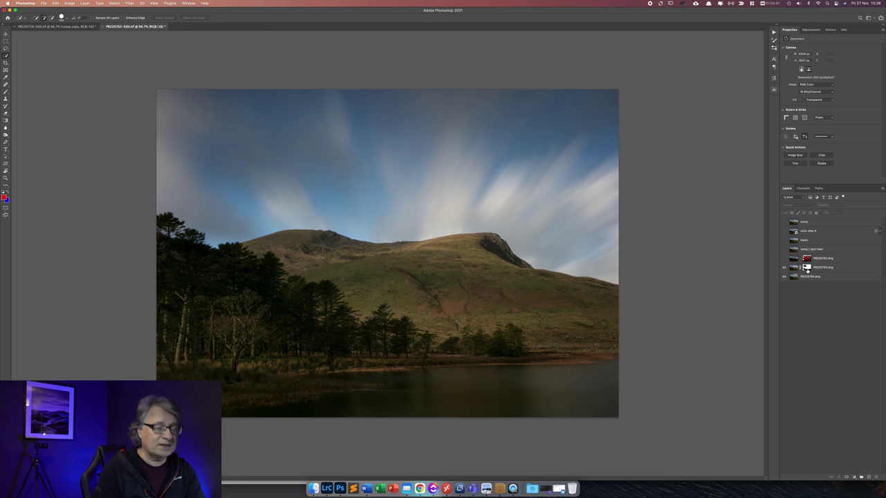
alt+click(807, 268)
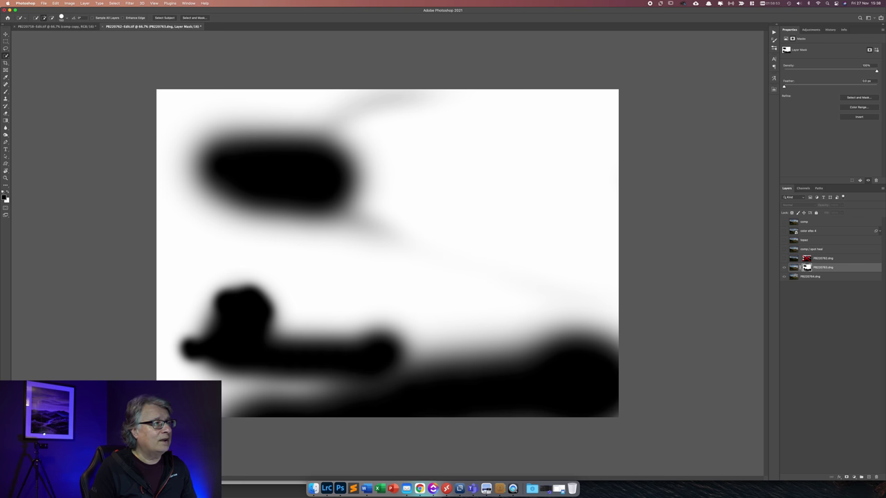
- Show the top PB220762 layer, re-enable its mask and view the sky mask alone
click(793, 268)
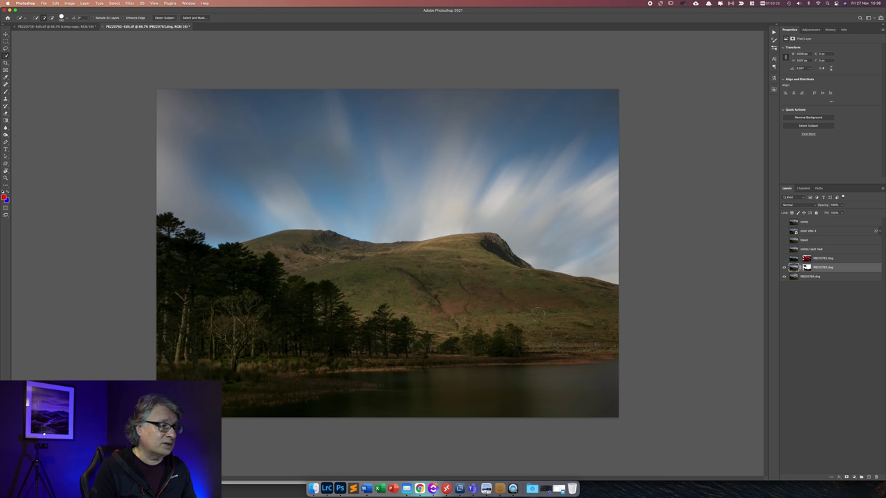
click(784, 258)
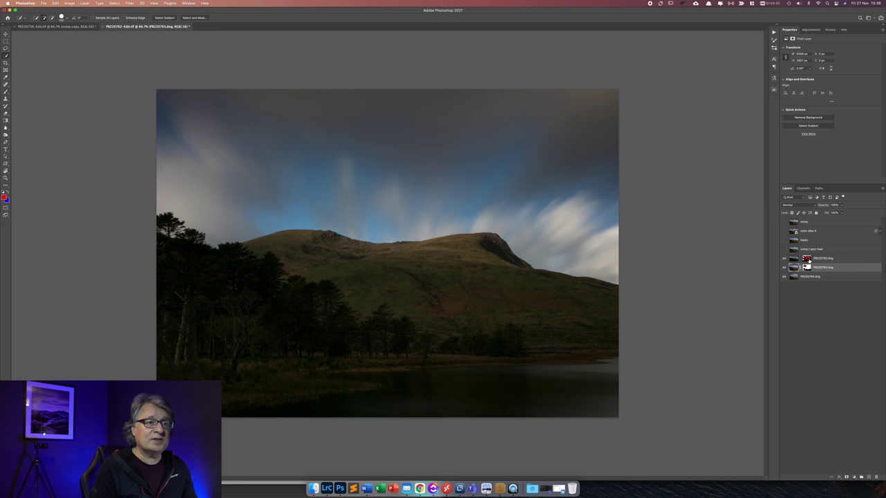
shift+click(807, 259)
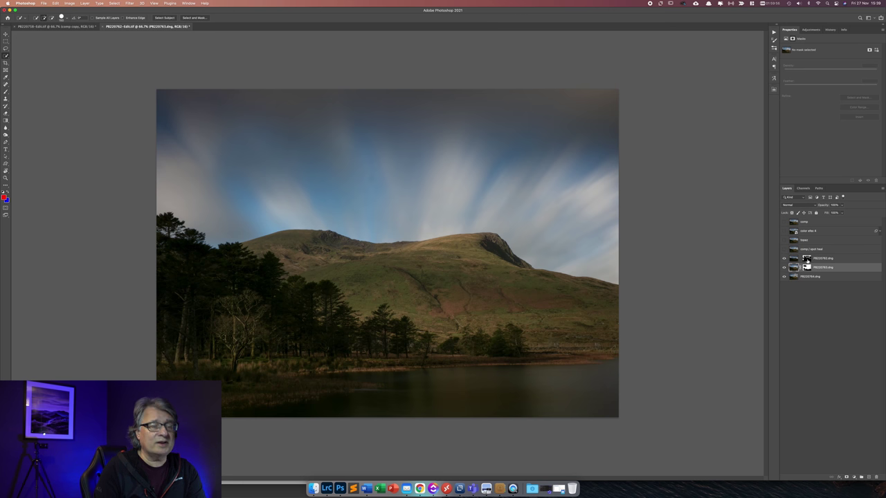
alt+click(807, 258)
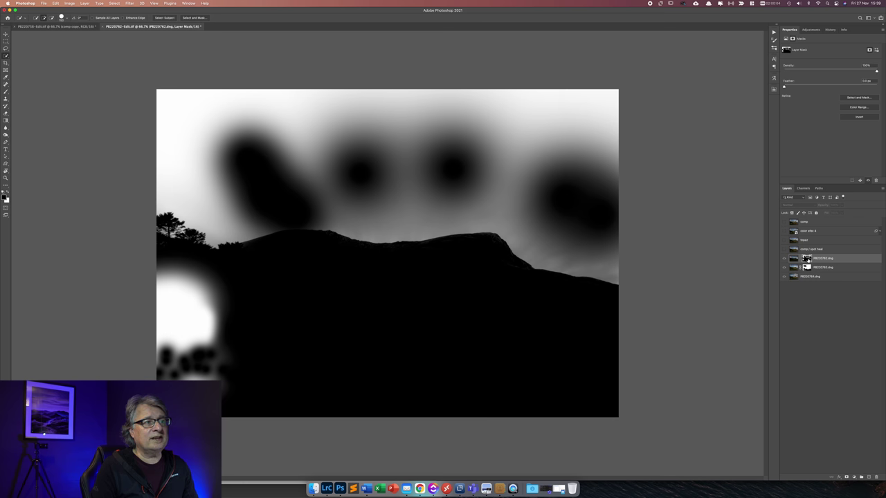
- Leave the PB220762 mask-only view by selecting the layer's image thumbnail
click(794, 258)
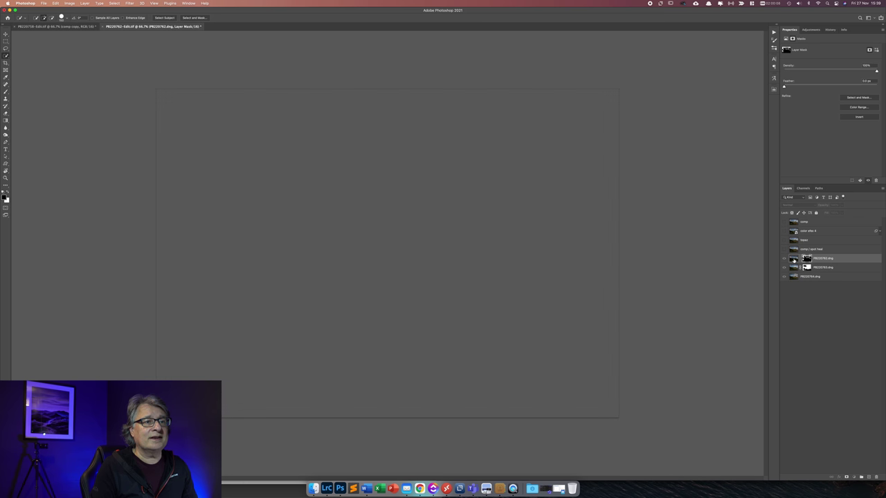